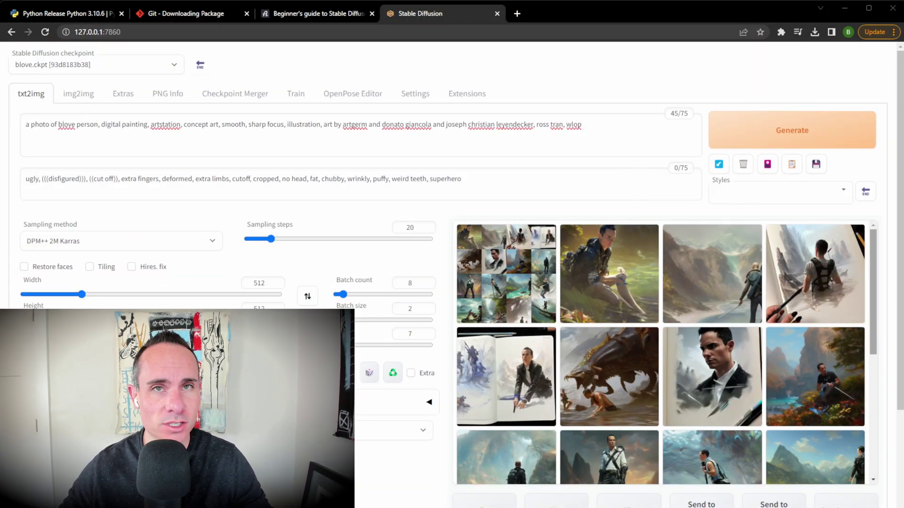
# Step: Review the generated portrait gallery, then switch to the Python 3.10.6 release page
pyautogui.scroll(-5, 874, 362)
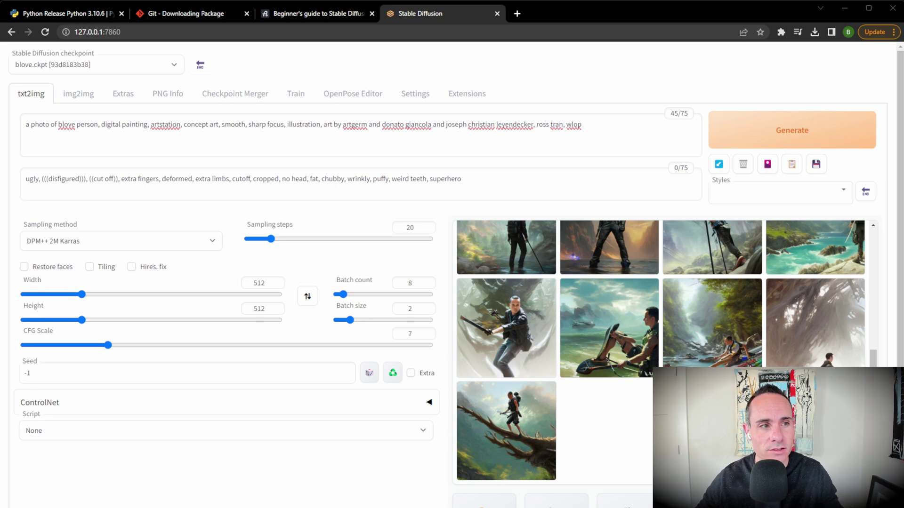
pyautogui.scroll(4, 659, 329)
pyautogui.scroll(2, 609, 376)
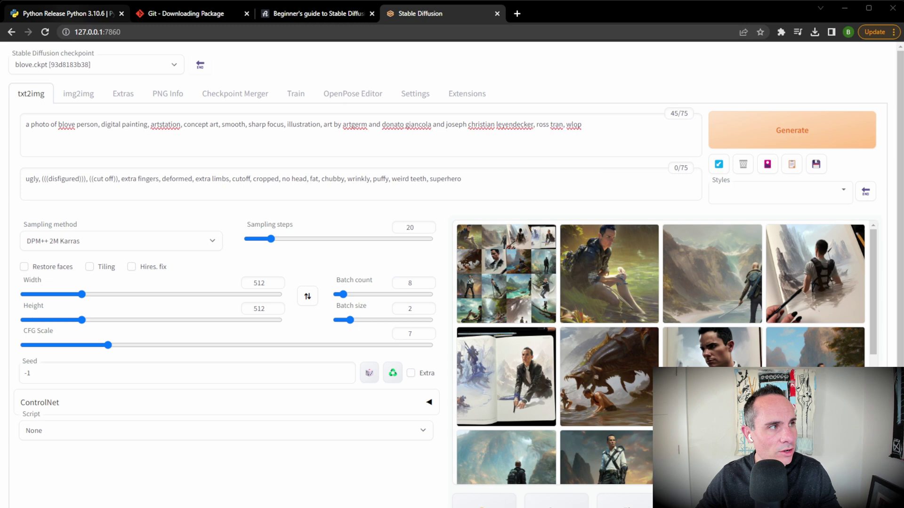
pyautogui.click(79, 13)
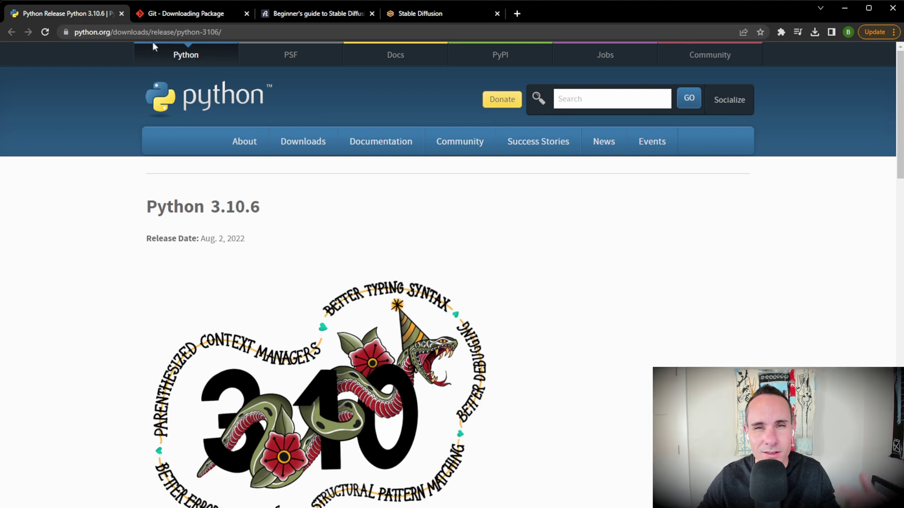
# Step: Download the Python 3.11.2 Windows installer from python.org's Downloads menu
pyautogui.moveTo(301, 221)
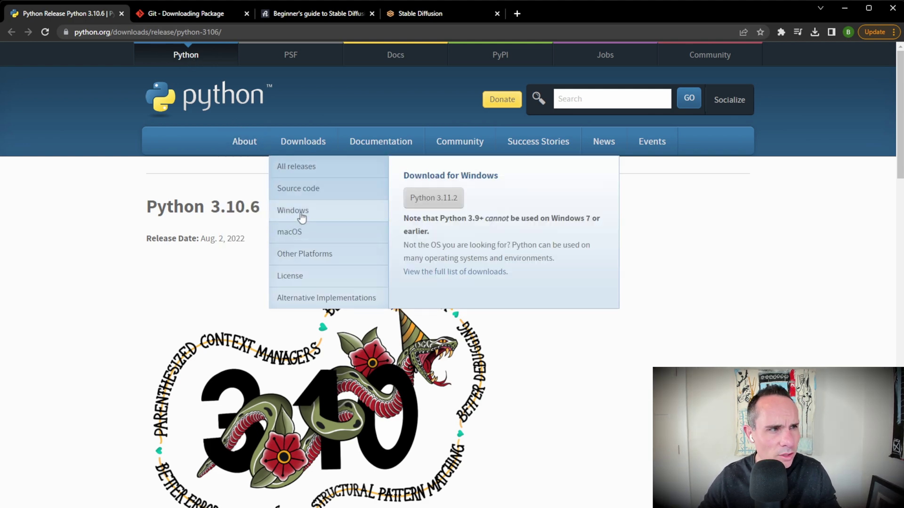
pyautogui.click(440, 199)
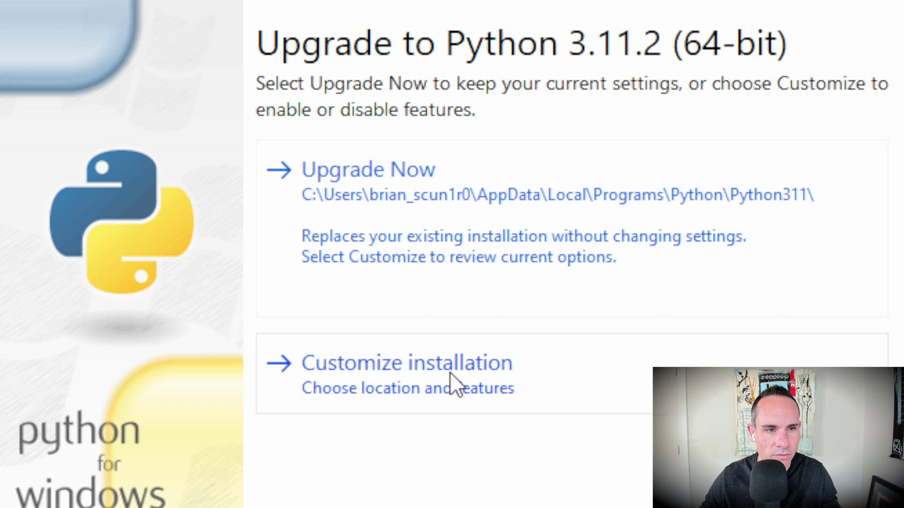
# Step: Choose Customize installation in the Python 3.11.2 installer
pyautogui.click(467, 364)
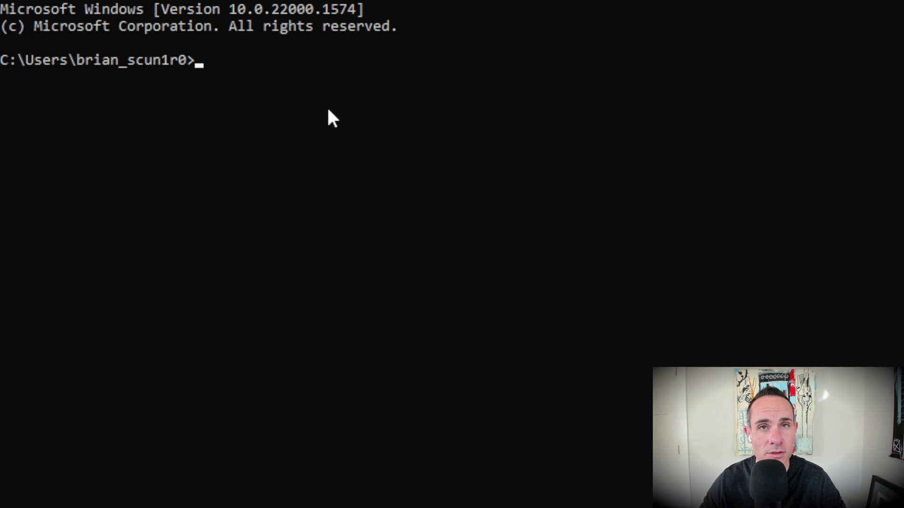
# Step: Paste and run cd %userprofile% in Command Prompt
pyautogui.write('cd %userprofile%')
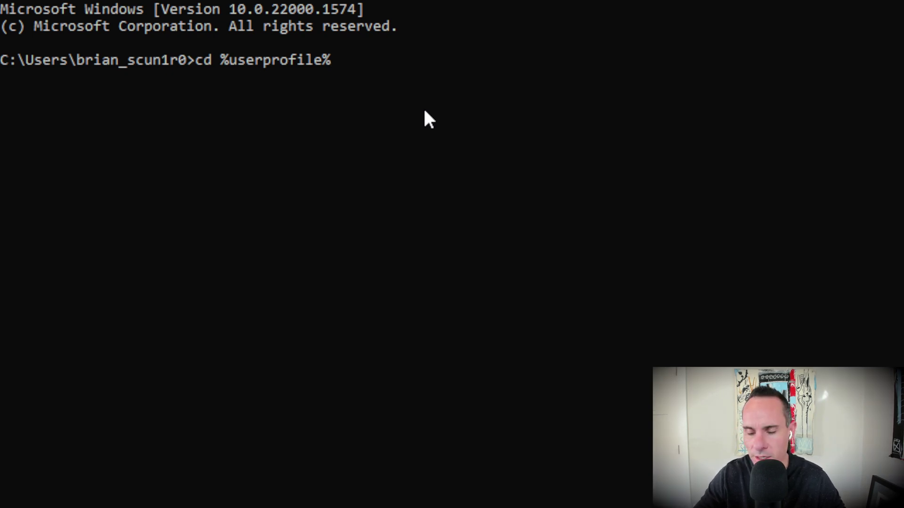
pyautogui.press('Return')
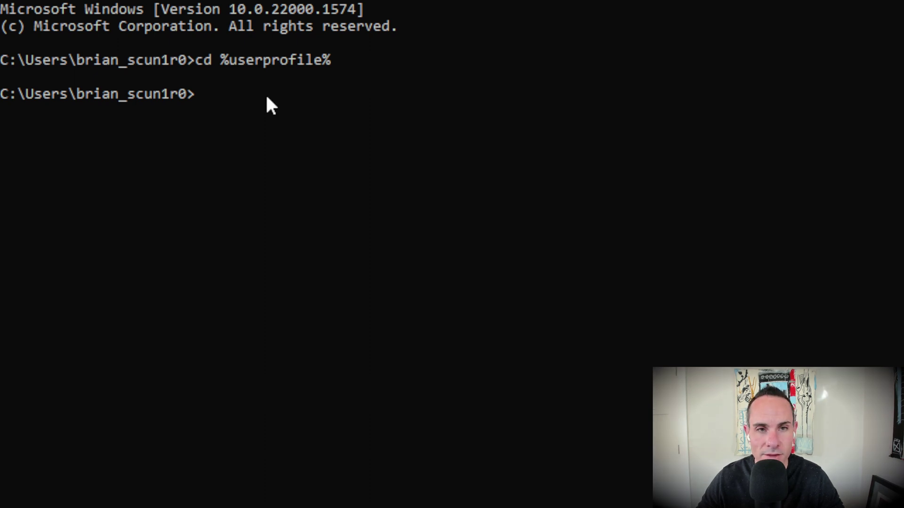
# Step: Clone the AUTOMATIC1111 stable-diffusion-webui repository and change into the stable-diffusion-webui folder
pyautogui.write('git clone https://github.com/AUTOMATIC1111/stable-diffusion-webui.git')
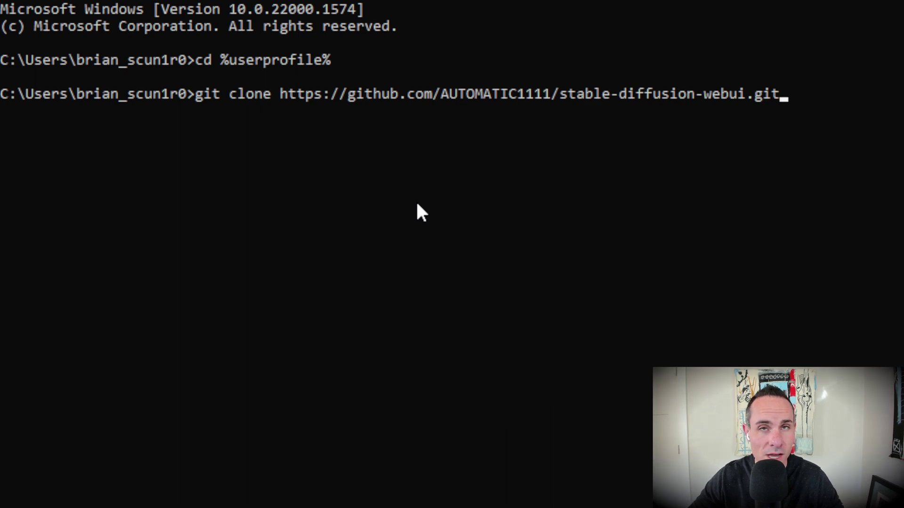
pyautogui.press('Return')
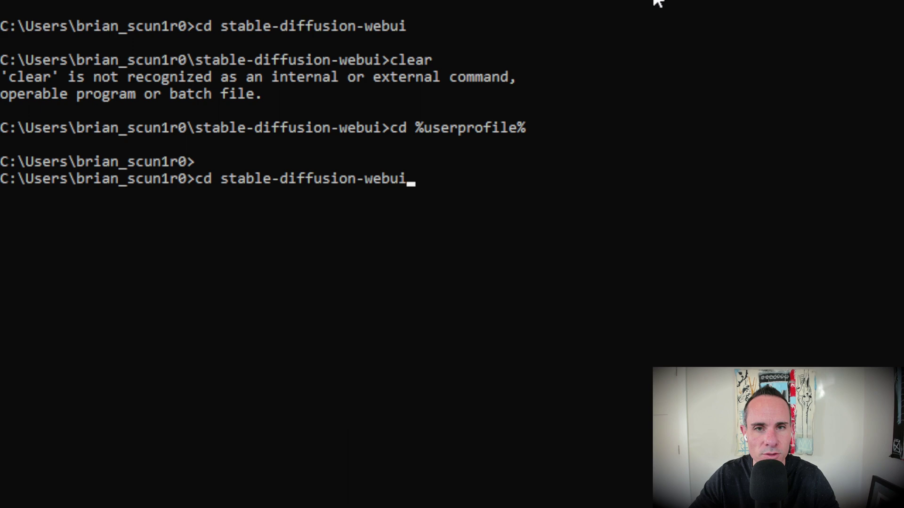
pyautogui.press('Return')
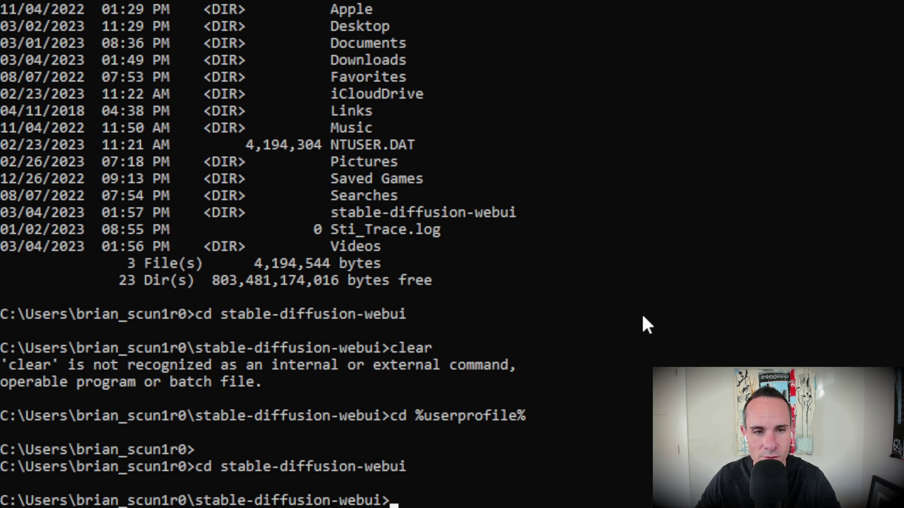
pyautogui.press('super+e')
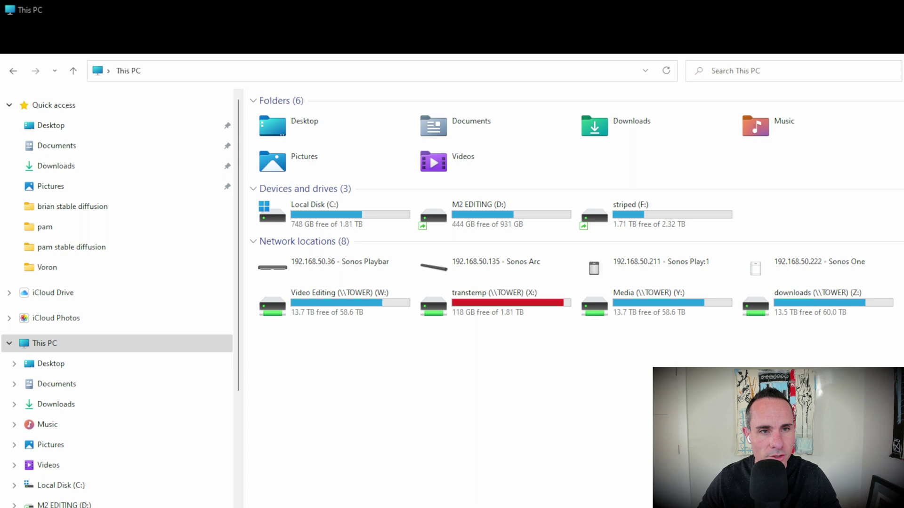
# Step: Browse from Local Disk (C:) through Users and the user folder to stable-diffusion-webui\models\Stable-diffusion
pyautogui.click(328, 221)
pyautogui.doubleClick(328, 222)
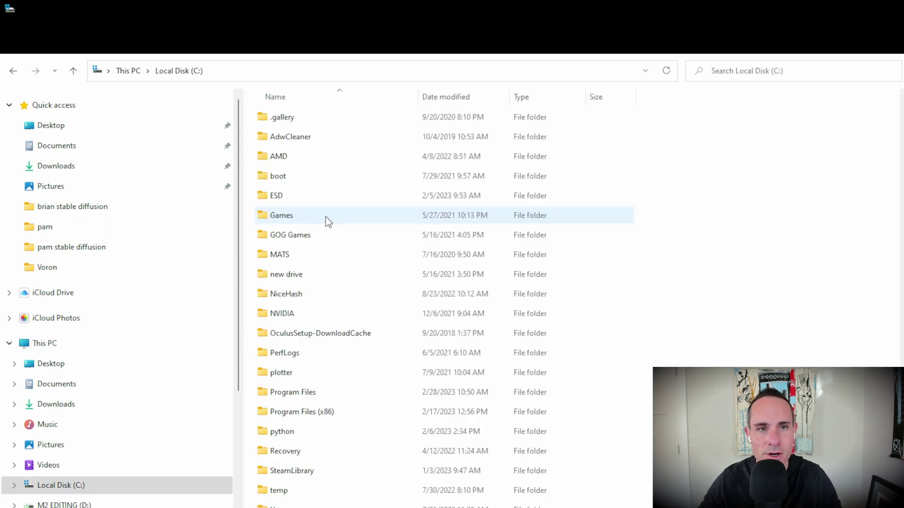
pyautogui.scroll(-3, 325, 235)
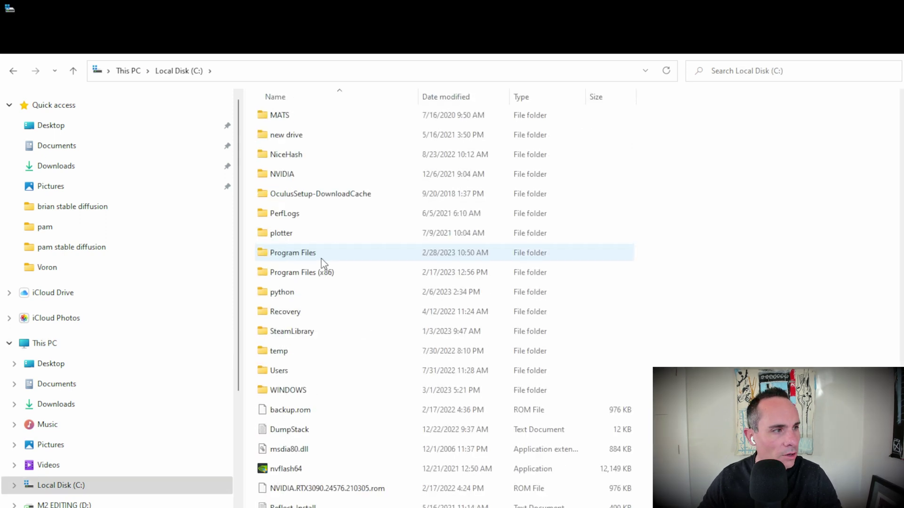
pyautogui.doubleClick(282, 371)
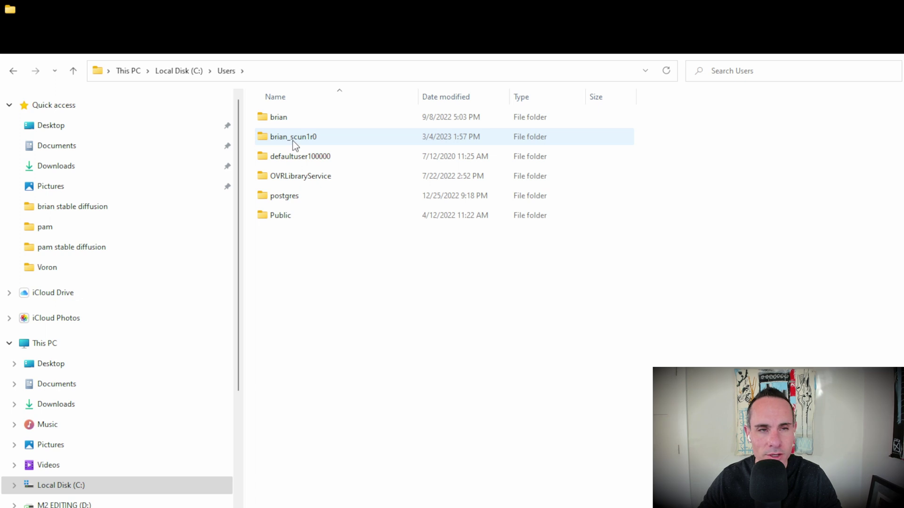
pyautogui.doubleClick(293, 139)
pyautogui.scroll(-1, 329, 414)
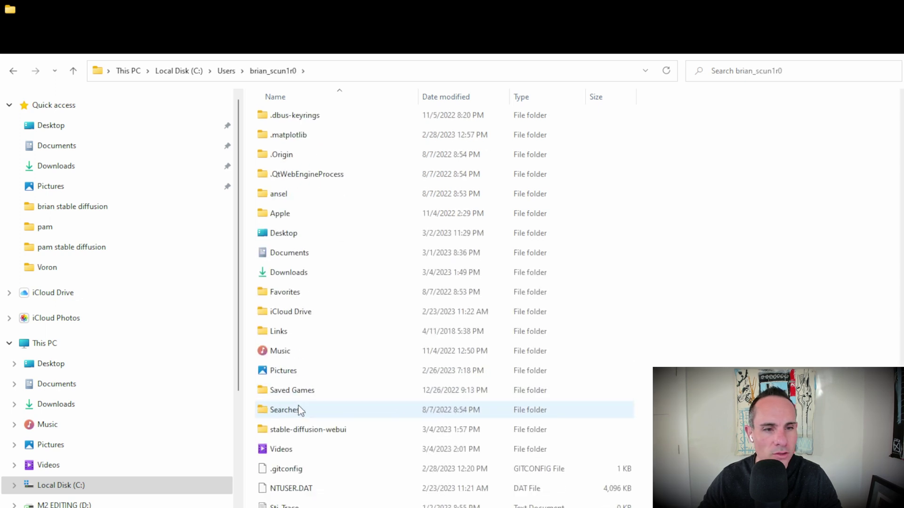
pyautogui.doubleClick(310, 434)
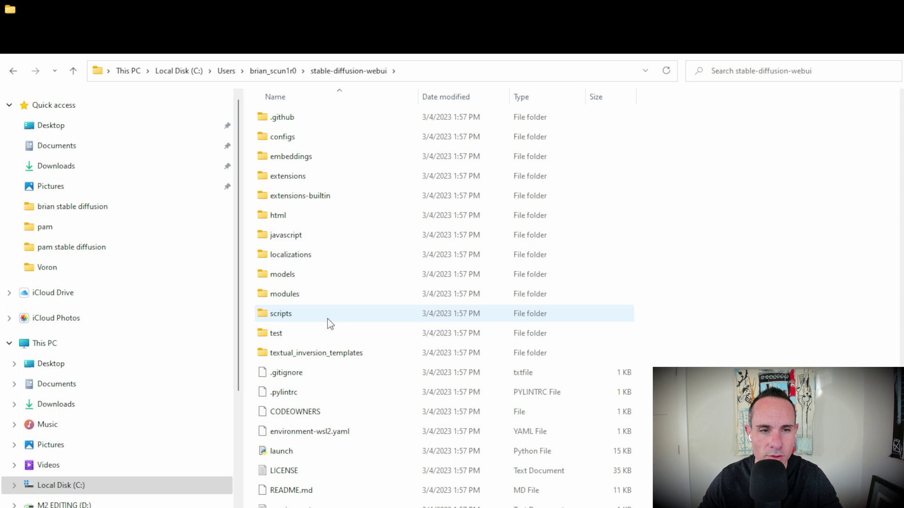
pyautogui.doubleClick(288, 278)
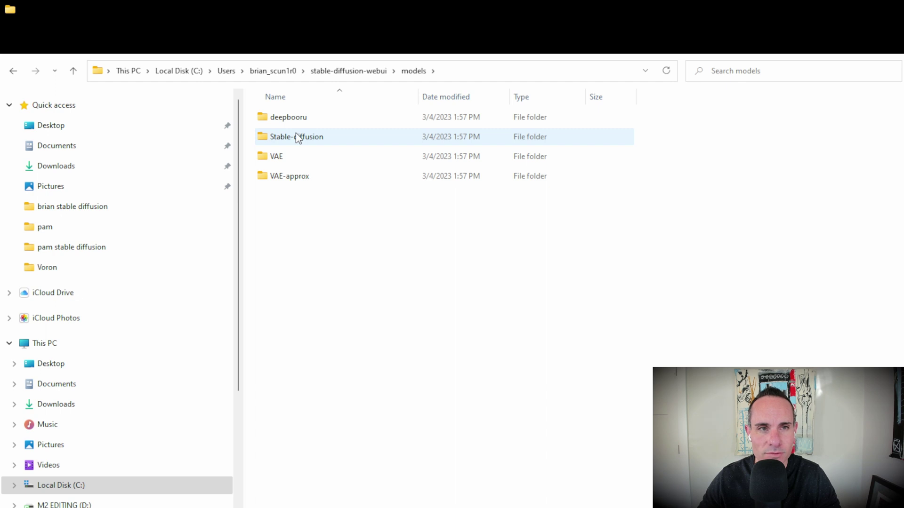
pyautogui.doubleClick(296, 134)
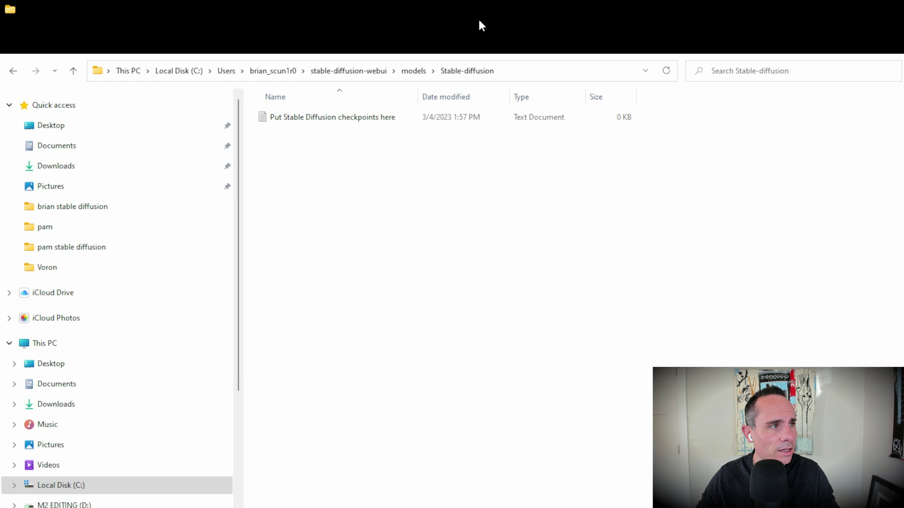
# Step: Follow the Stable diffusion v1.5 download link on stable-diffusion-art.com, then open a blank tab
pyautogui.hotkey('alt', 'Tab')
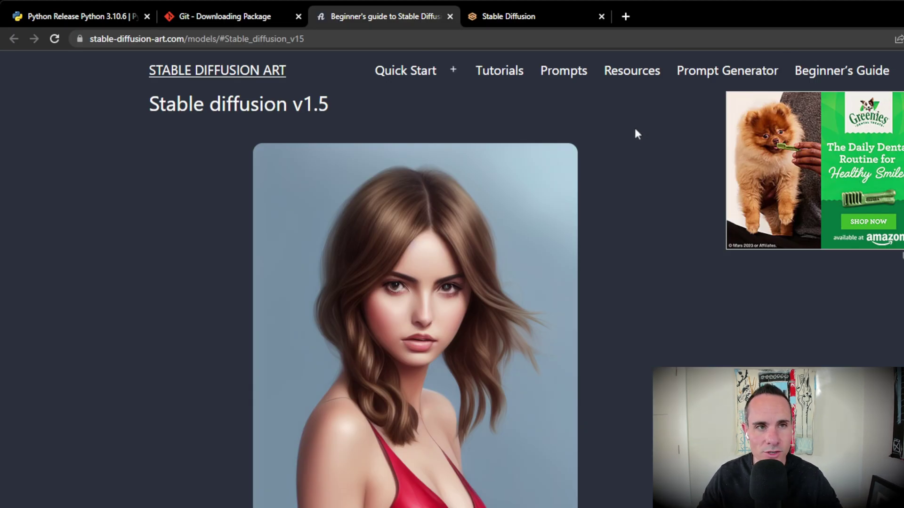
pyautogui.scroll(1, 578, 287)
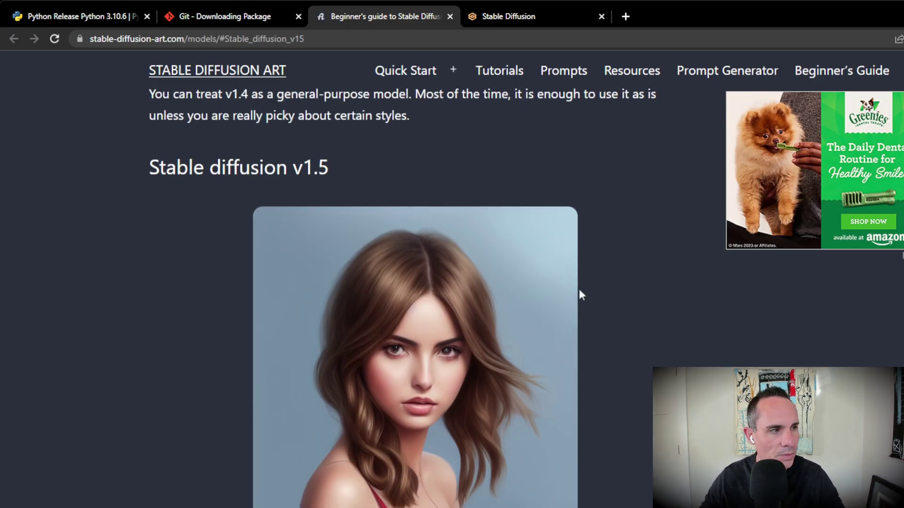
pyautogui.scroll(-6, 580, 286)
pyautogui.scroll(-3, 580, 294)
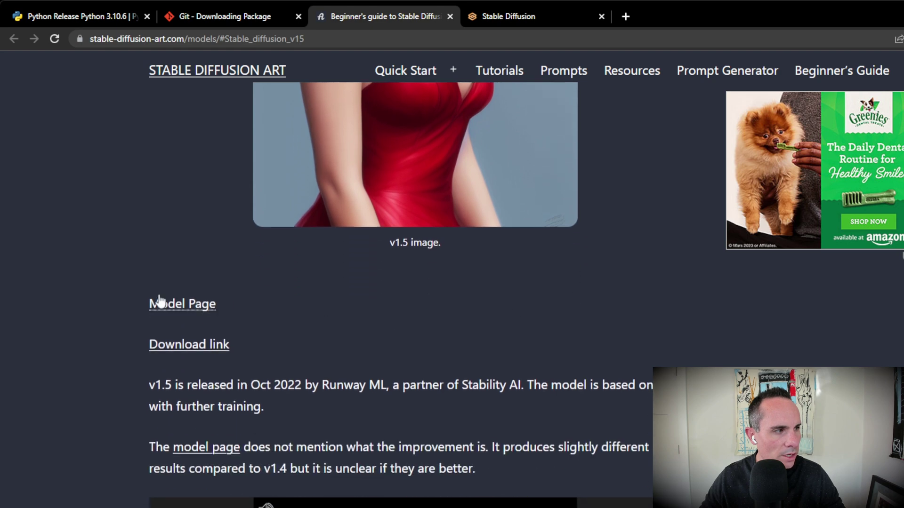
pyautogui.click(198, 348)
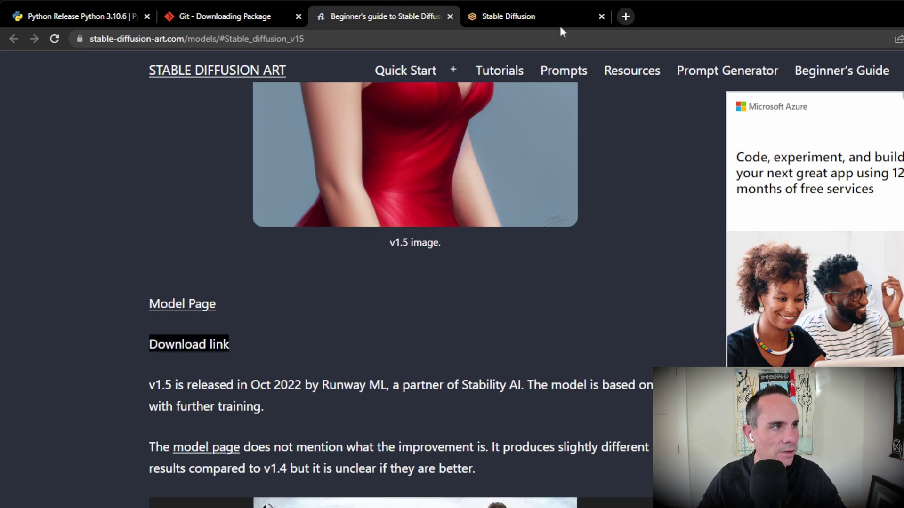
pyautogui.hotkey('ctrl', 't')
pyautogui.click(497, 34)
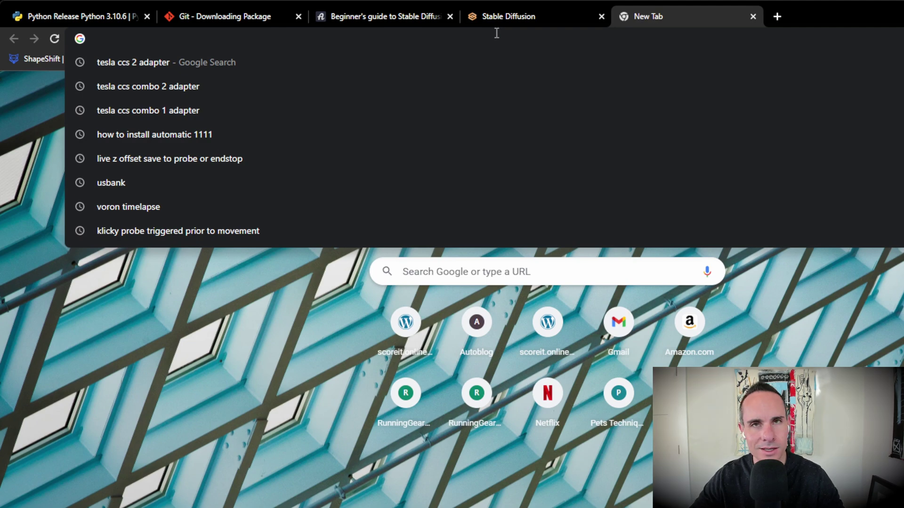
# Step: Go to Hugging Face, search 'stable', and open the stabilityai/stable-diffusion-2-1 model card
pyautogui.write('huggi')
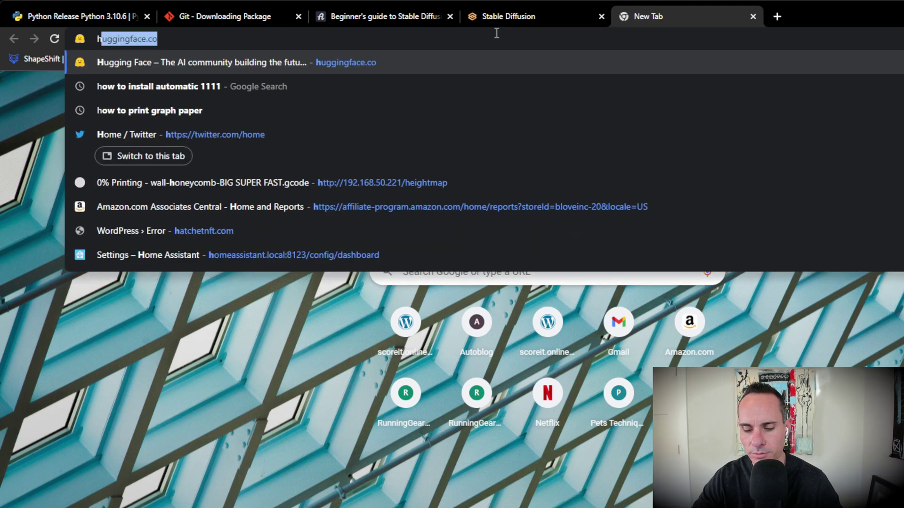
pyautogui.write('ng')
pyautogui.press('Return')
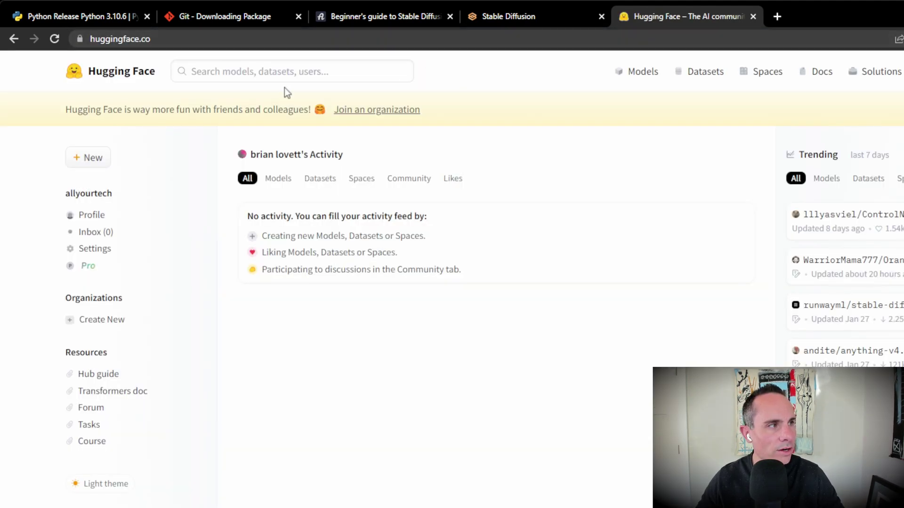
pyautogui.click(281, 74)
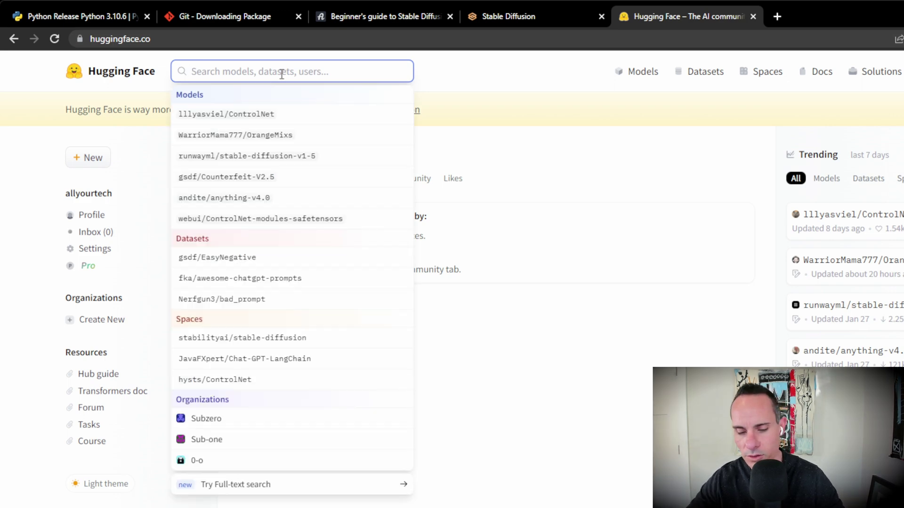
pyautogui.write('stabl')
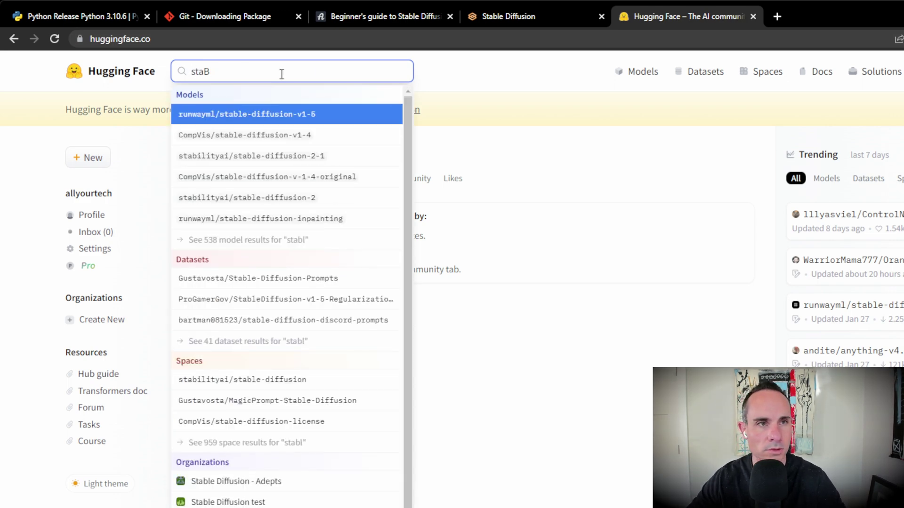
pyautogui.press('BackSpace')
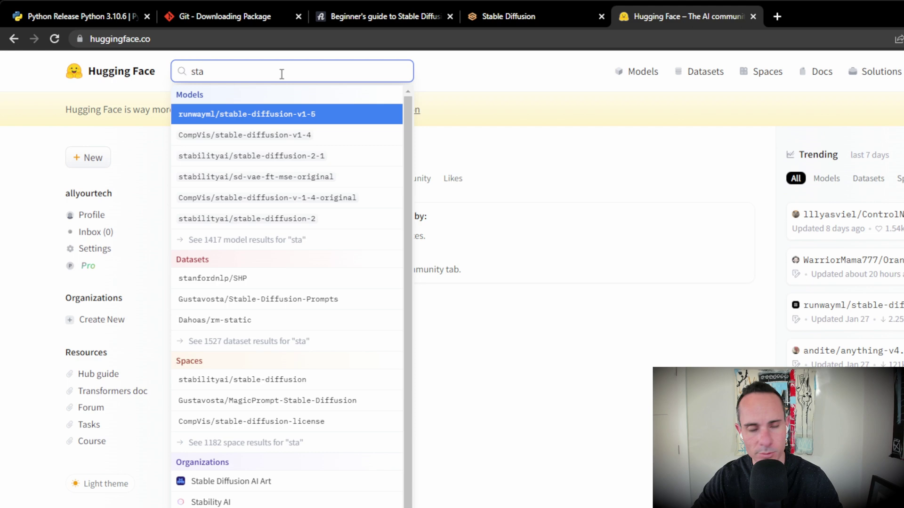
pyautogui.write('ble')
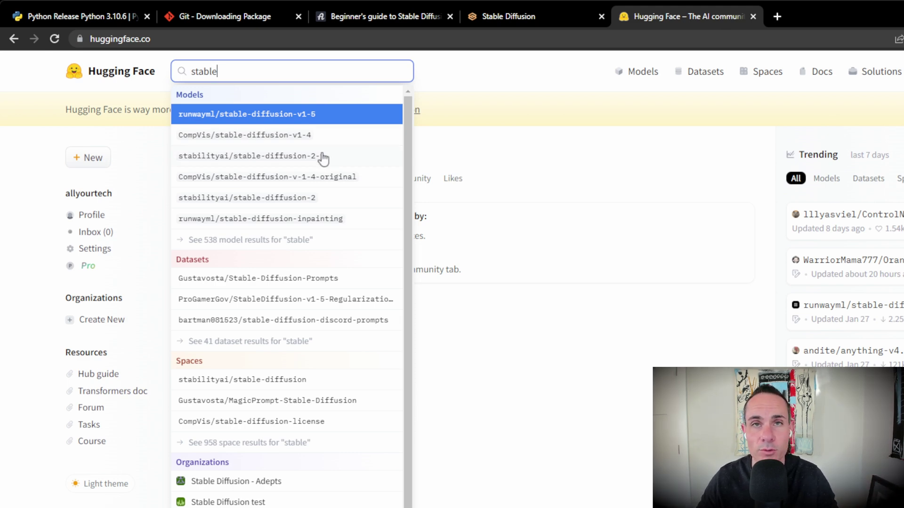
pyautogui.click(323, 157)
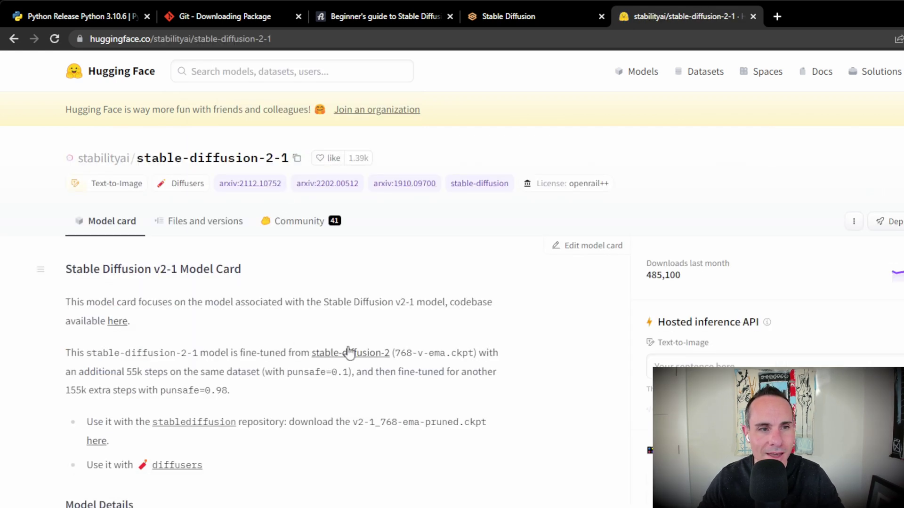
pyautogui.scroll(-3, 346, 349)
pyautogui.scroll(-3, 343, 335)
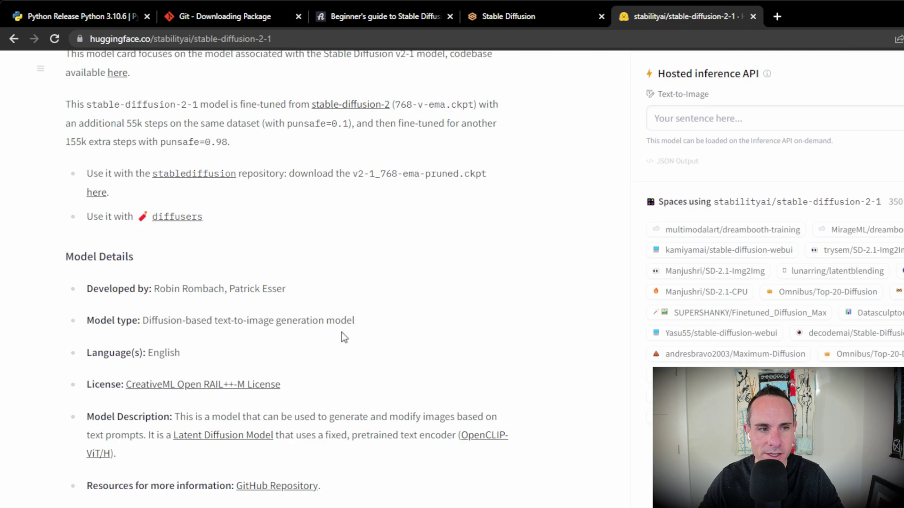
pyautogui.scroll(6, 341, 332)
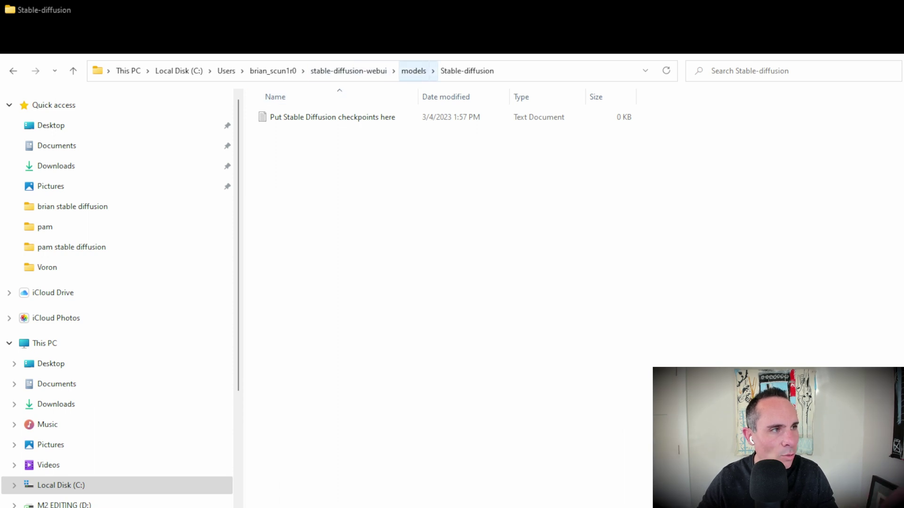
# Step: Go up to the stable-diffusion-webui folder and scroll to its webui launch files
pyautogui.click(363, 71)
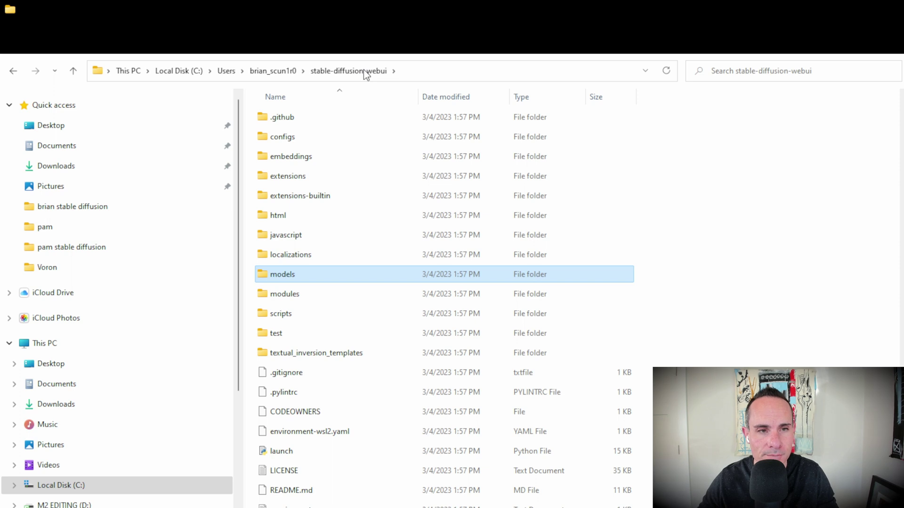
pyautogui.scroll(-3, 423, 324)
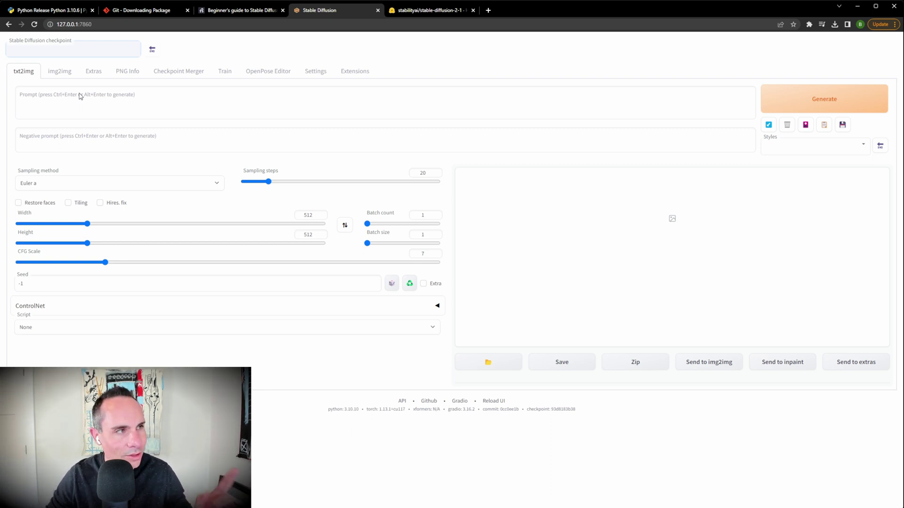
# Step: Place the cursor in the empty txt2img Prompt box with v1-5-pruned.ckpt loaded
pyautogui.click(80, 95)
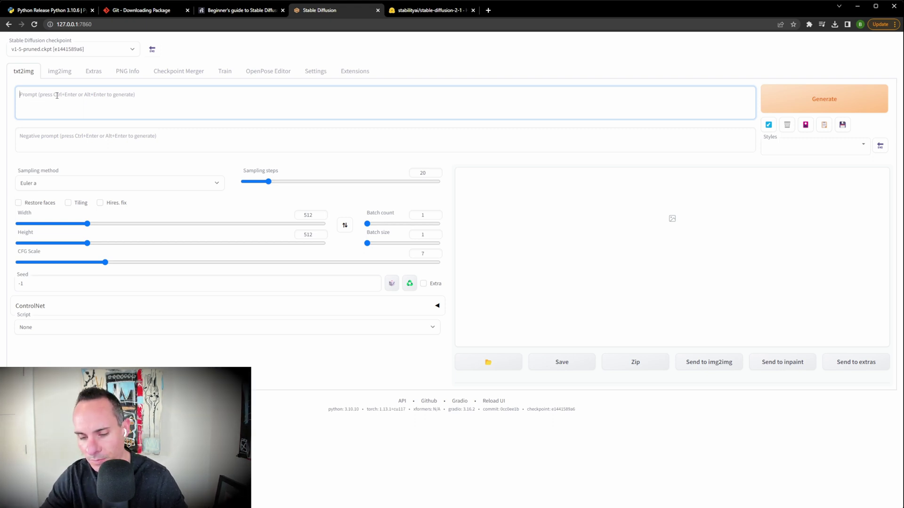
# Step: Generate a 512×512 cat image from the prompt 'photo pf a cat' and preview it full screen
pyautogui.write('photo pf a')
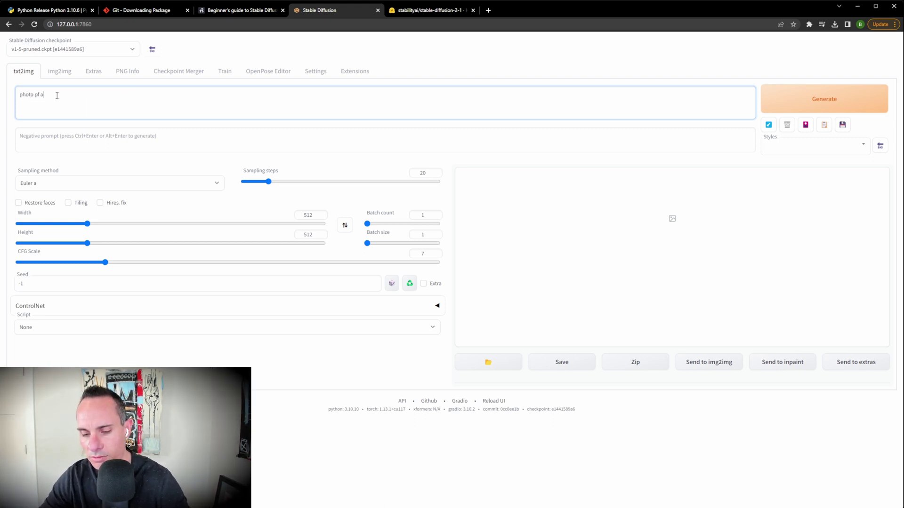
pyautogui.write(' cat')
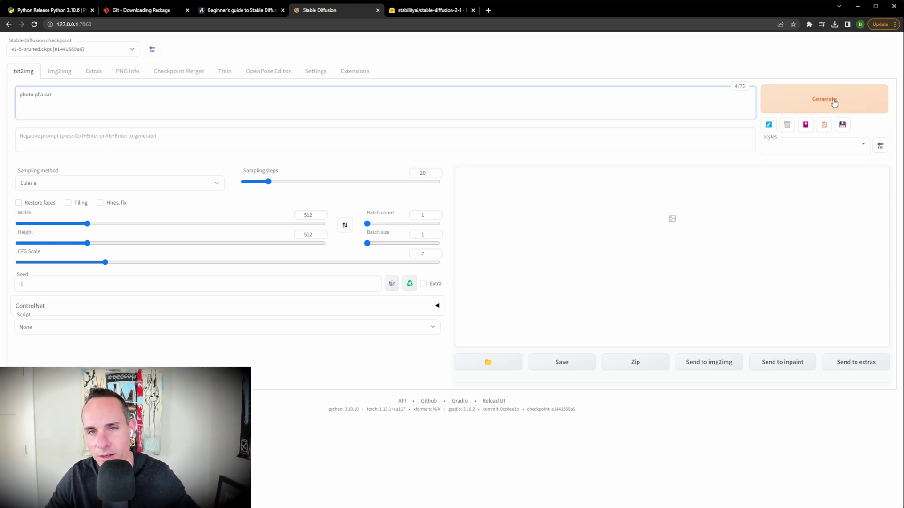
pyautogui.click(833, 103)
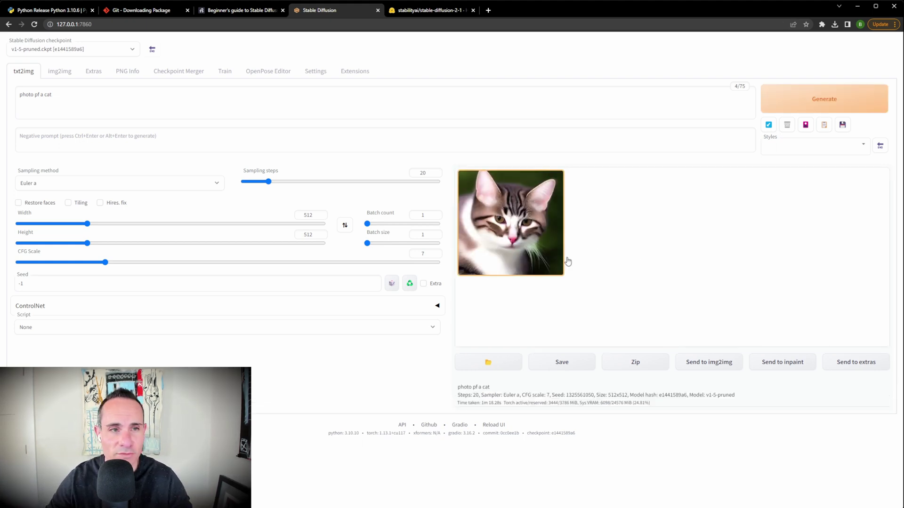
pyautogui.click(503, 222)
pyautogui.click(679, 234)
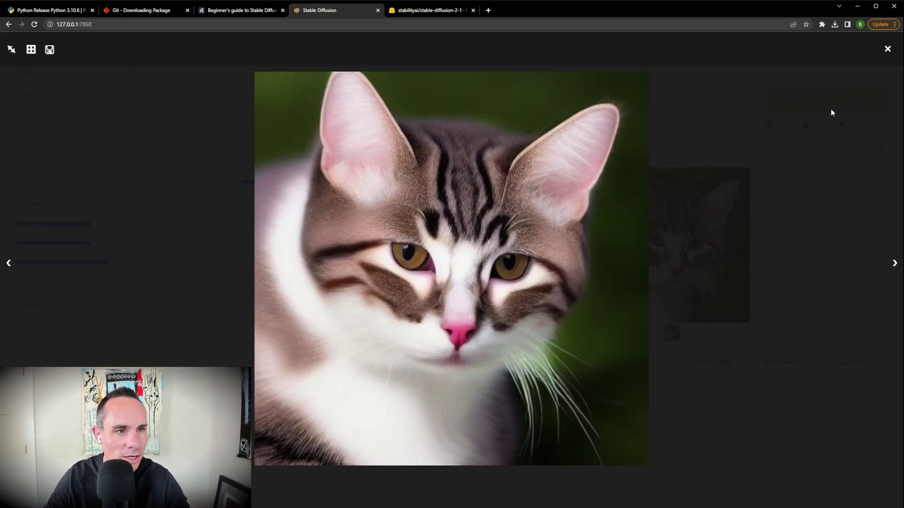
pyautogui.click(888, 50)
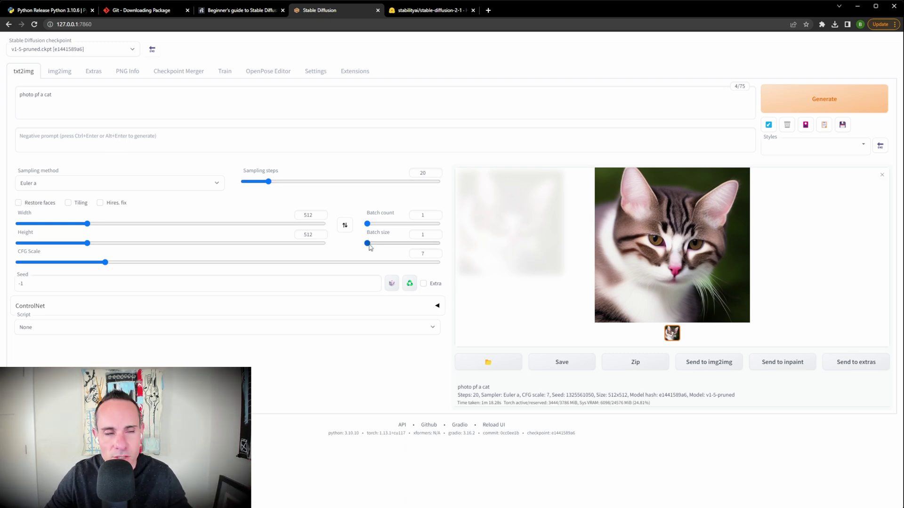
# Step: Generate four cats at once using batch size 4, DPM++ 2M Karras and 40 sampling steps
pyautogui.moveTo(368, 245); pyautogui.dragTo(398, 245)
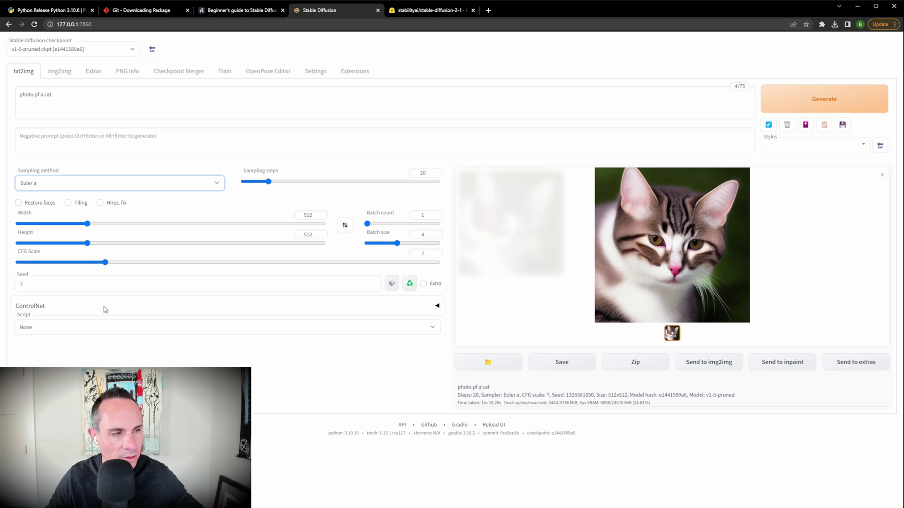
pyautogui.press('Down')
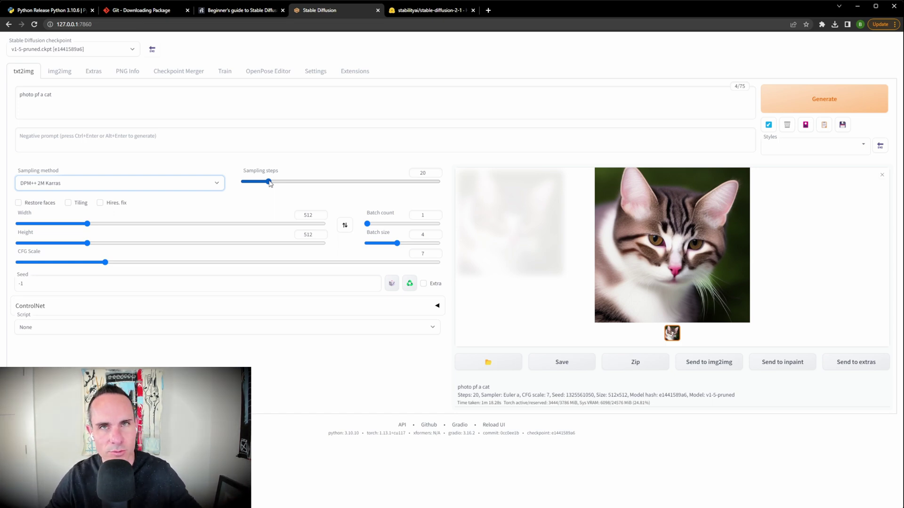
pyautogui.moveTo(269, 183); pyautogui.dragTo(285, 182)
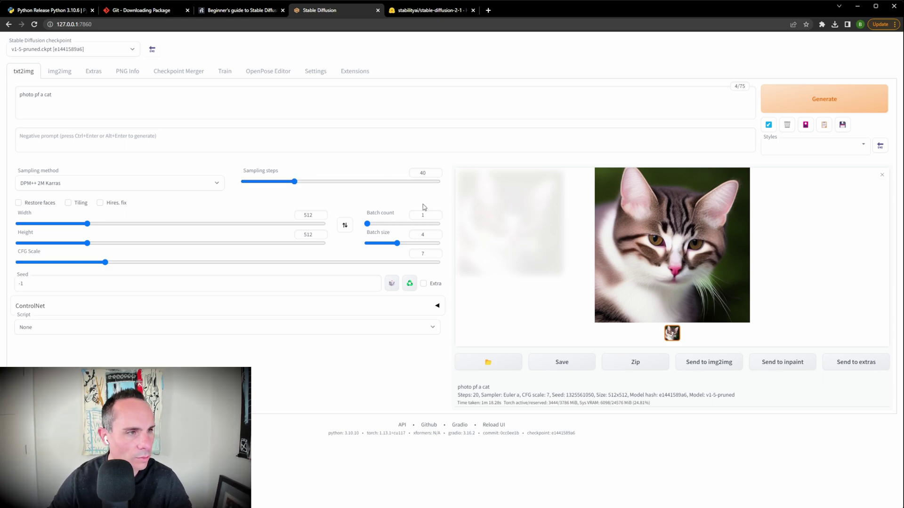
pyautogui.click(824, 99)
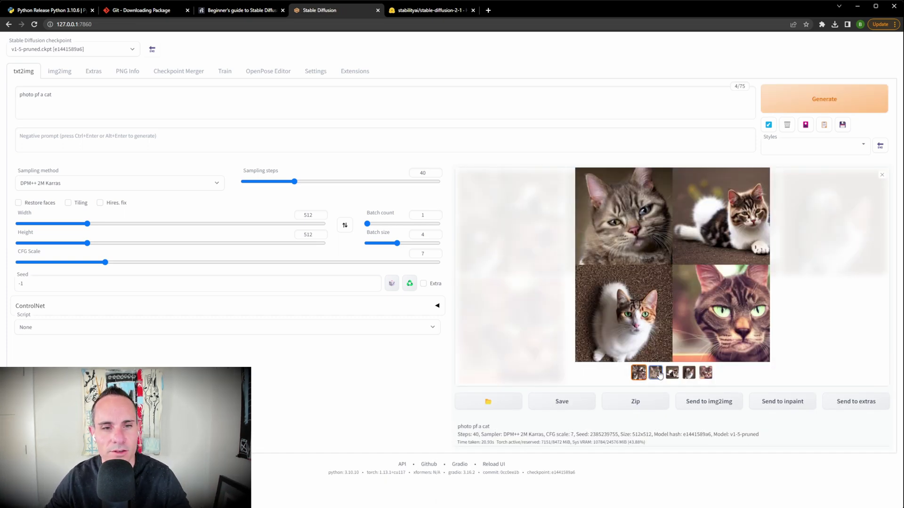
# Step: Browse the tabby, kitten and calico results, viewing the calico cat full screen
pyautogui.click(657, 373)
pyautogui.click(673, 375)
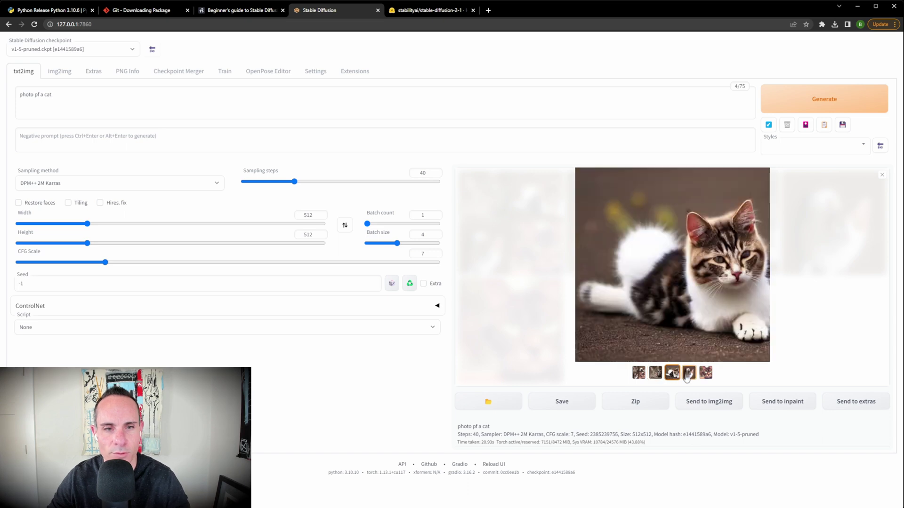
pyautogui.click(687, 374)
pyautogui.click(679, 270)
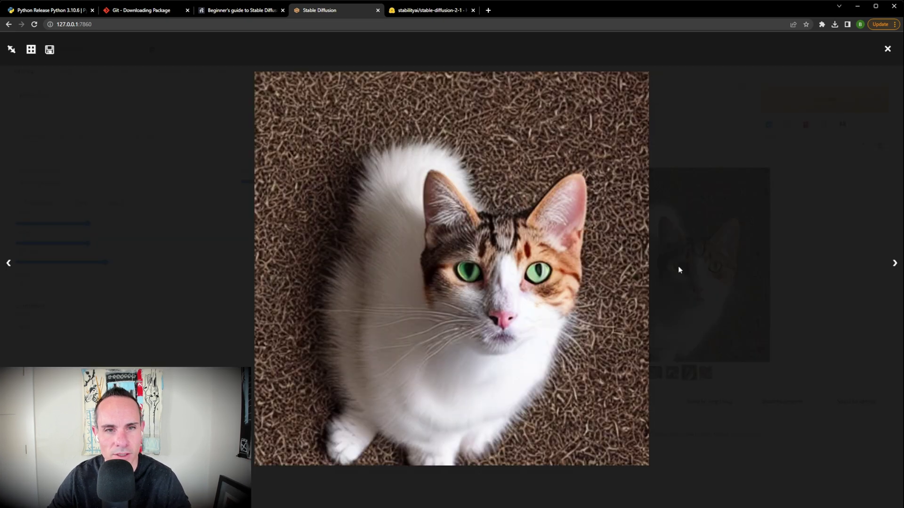
pyautogui.click(571, 292)
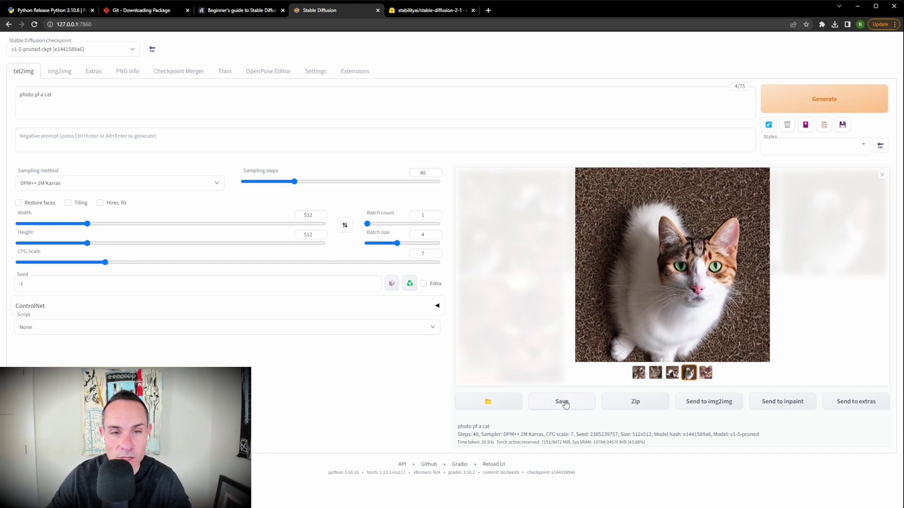
# Step: Send the calico cat to img2img, then return to txt2img and clear the prompt
pyautogui.click(714, 407)
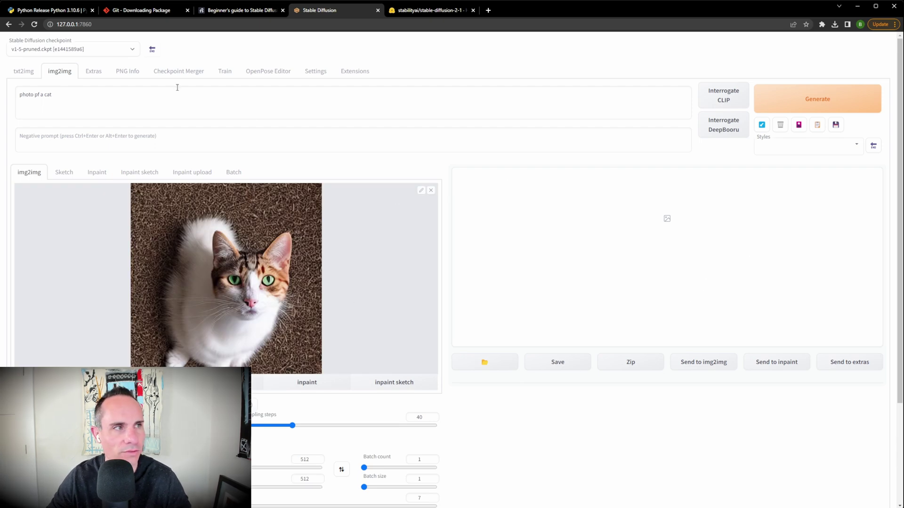
pyautogui.click(25, 71)
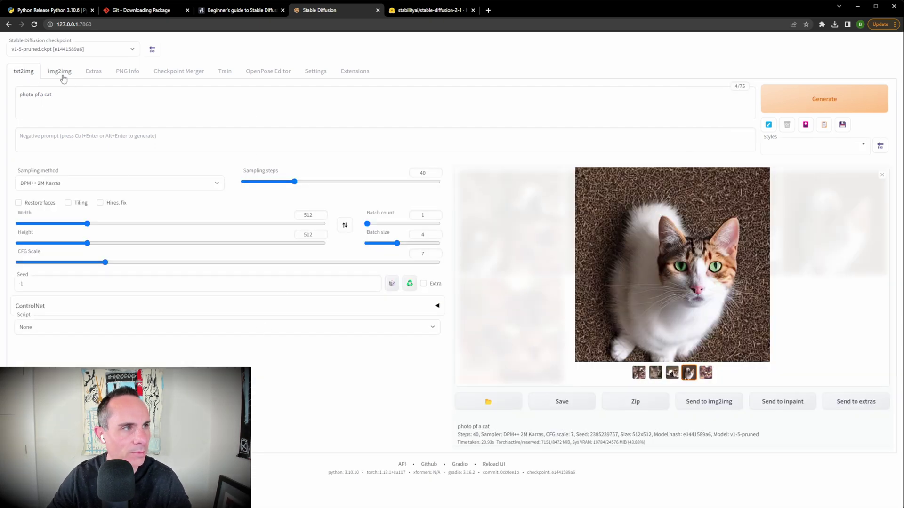
pyautogui.click(554, 108)
pyautogui.hotkey('ctrl', 'a')
pyautogui.press('BackSpace')
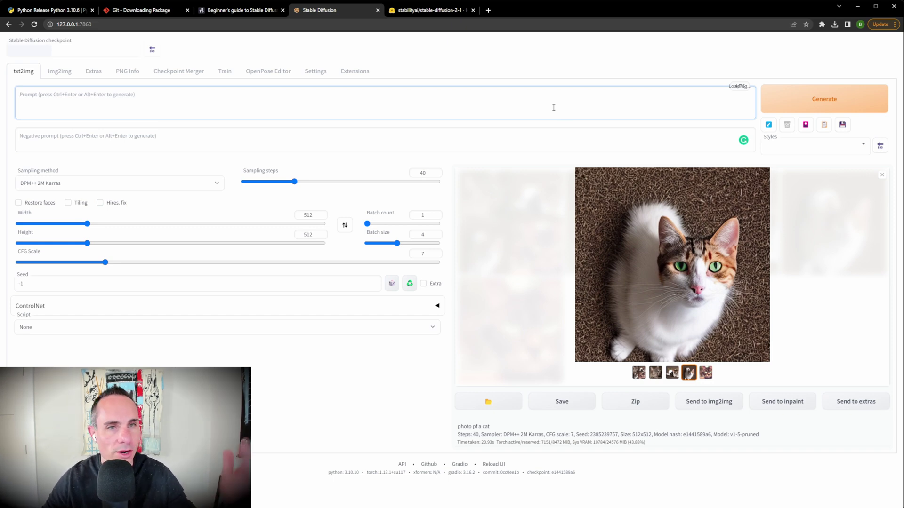
# Step: Apply the saved 'thumbnail 1' style to fill the prompt and negative prompt
pyautogui.click(863, 147)
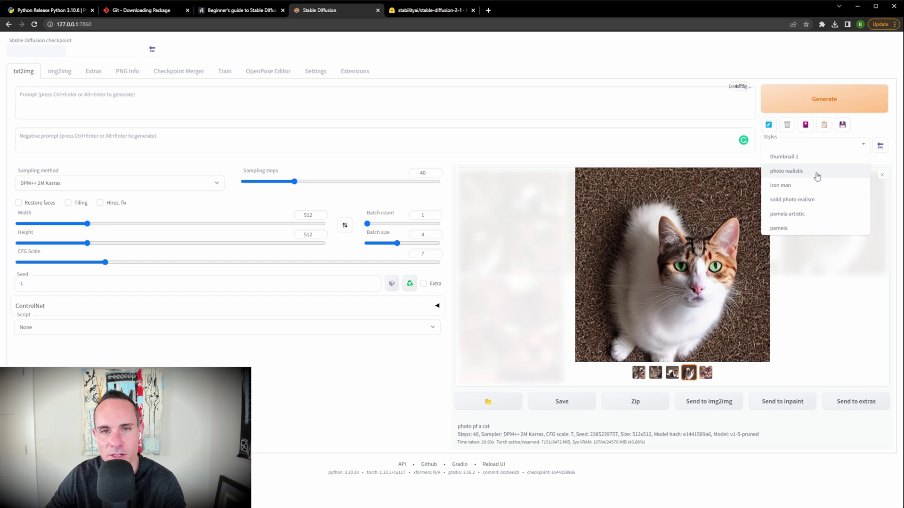
pyautogui.click(797, 156)
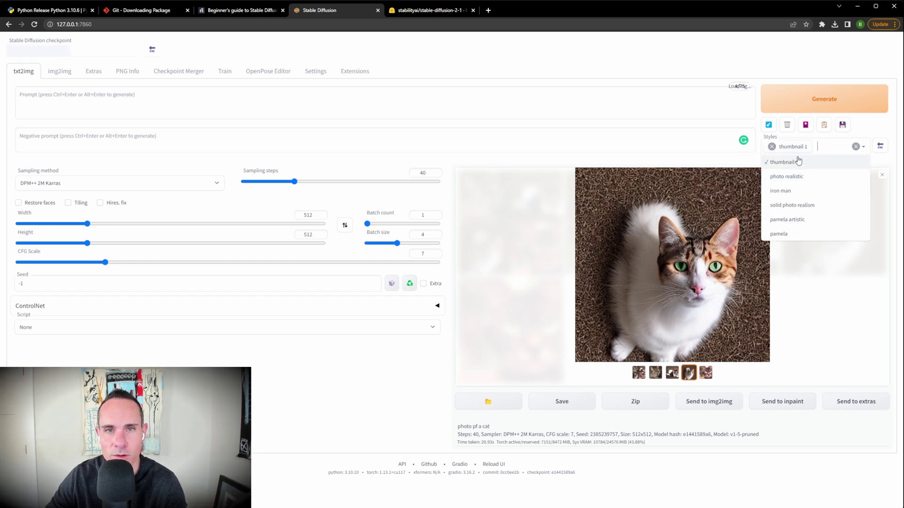
pyautogui.click(824, 126)
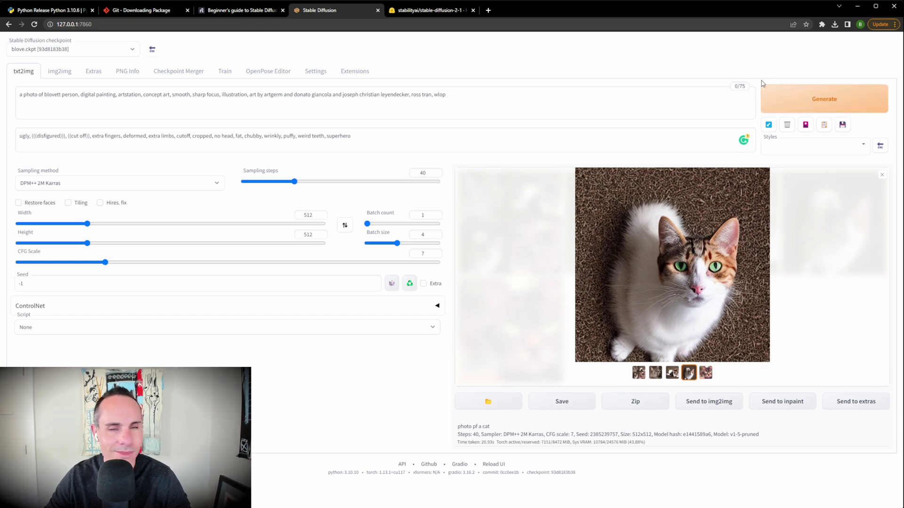
# Step: Generate portraits with blove.ckpt and correct 'blovett' to 'blove' in the prompt
pyautogui.click(831, 104)
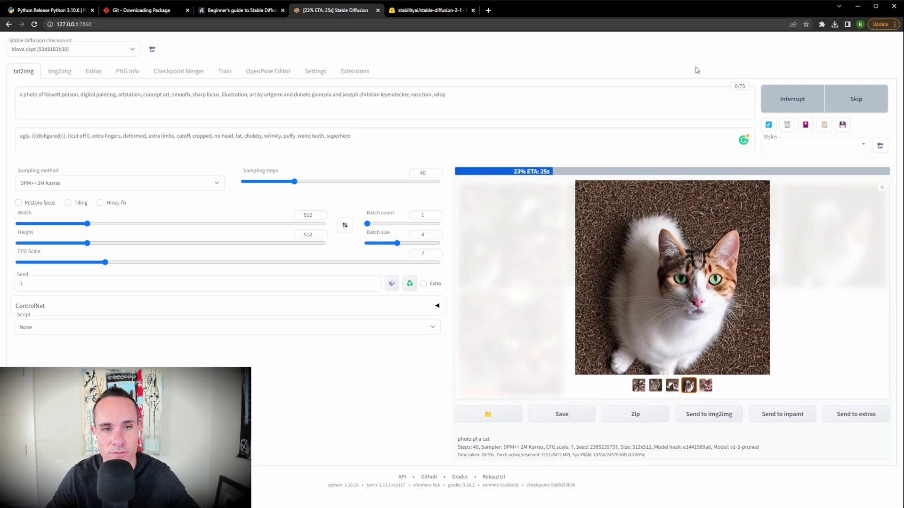
pyautogui.click(62, 94)
pyautogui.press('BackSpace')
pyautogui.press('BackSpace')
pyautogui.moveTo(74, 95); pyautogui.dragTo(18, 97)
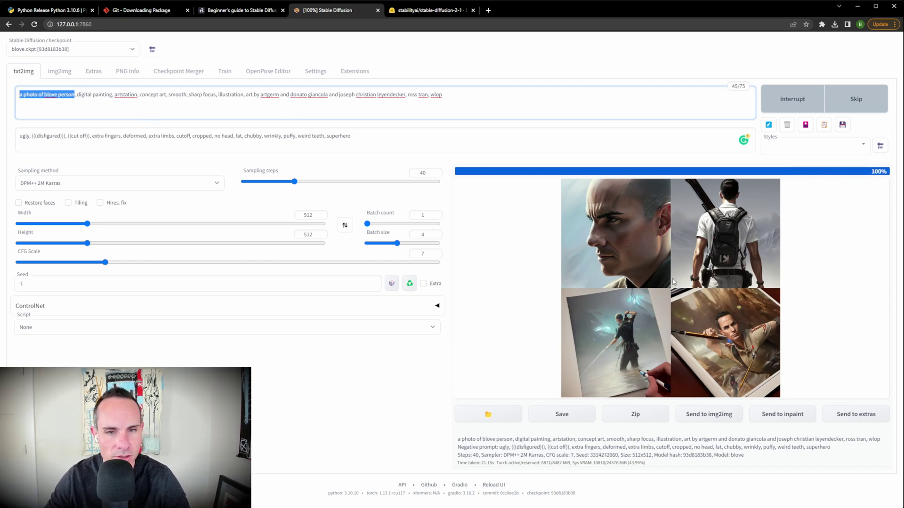
# Step: View the second, third and fourth portraits individually, then return to the 2×2 grid
pyautogui.click(634, 220)
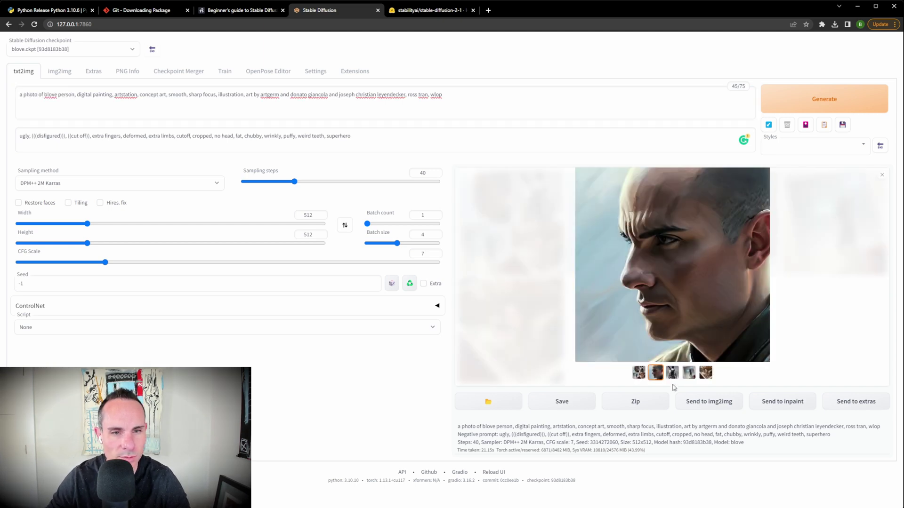
pyautogui.click(672, 377)
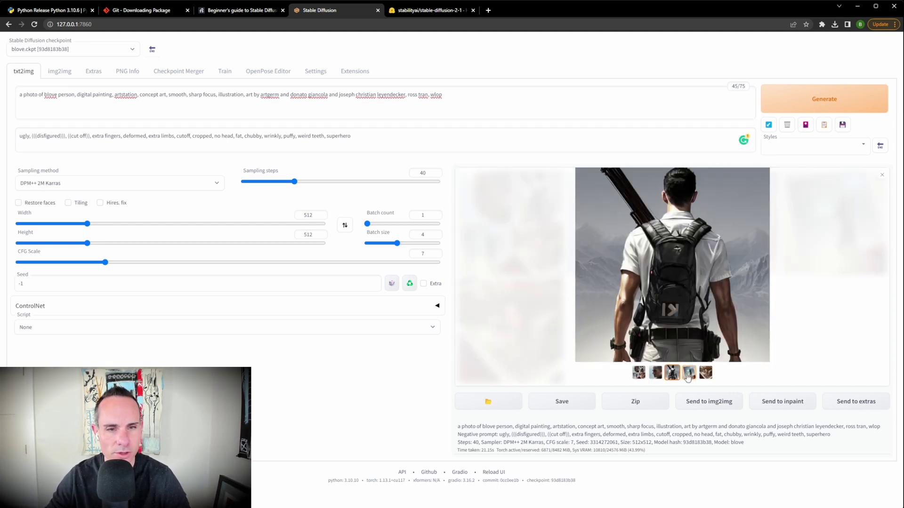
pyautogui.click(689, 375)
pyautogui.click(638, 372)
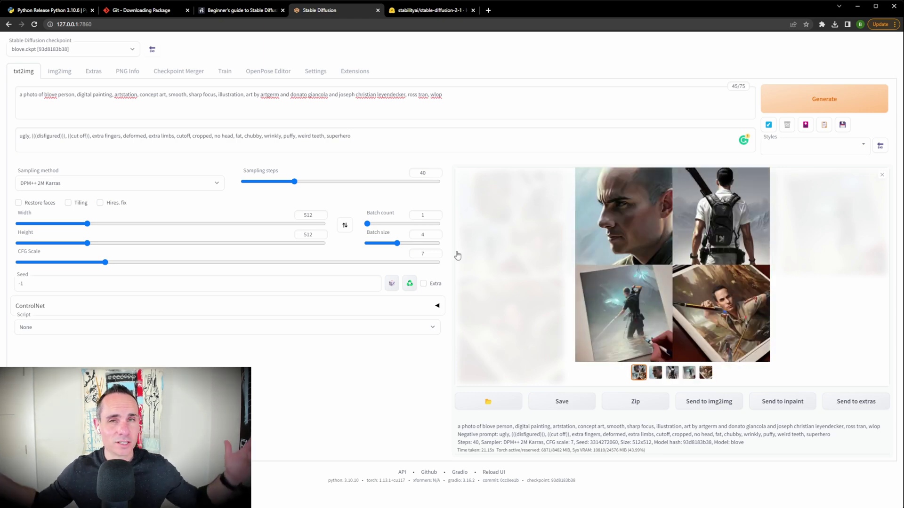